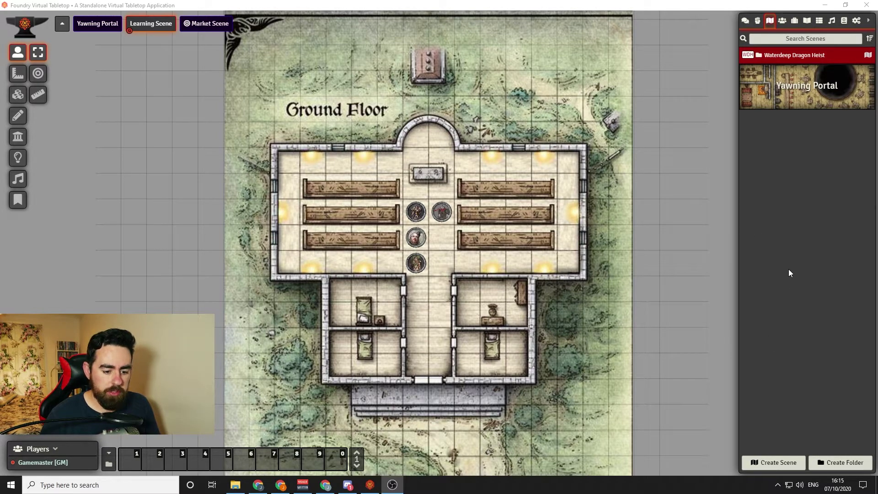
# - Create a new scene and replace the default name 'Scene' with 'Test'
pyautogui.click(776, 465)
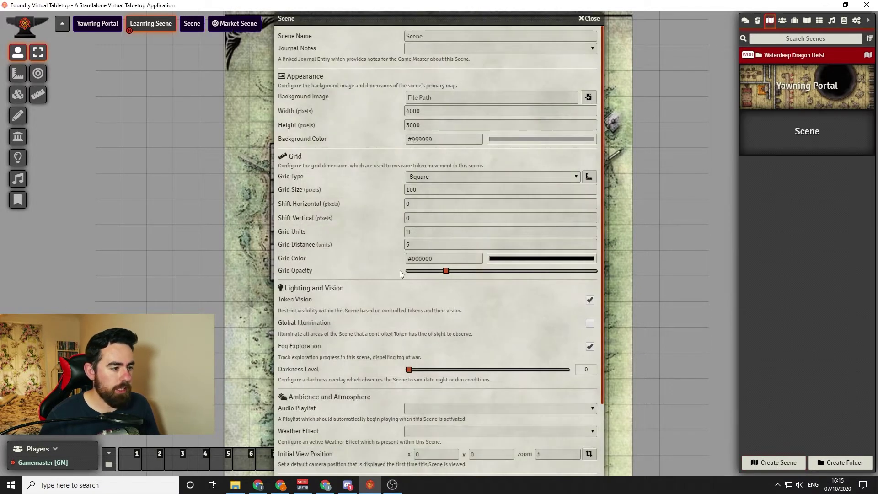
pyautogui.scroll(-2, 376, 297)
pyautogui.scroll(2, 374, 295)
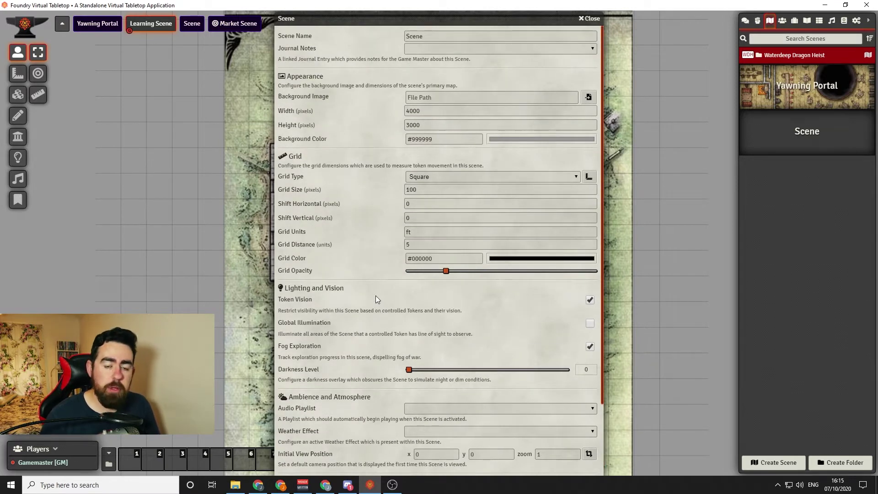
pyautogui.hotkey('ctrl', 'a')
pyautogui.press('BackSpace')
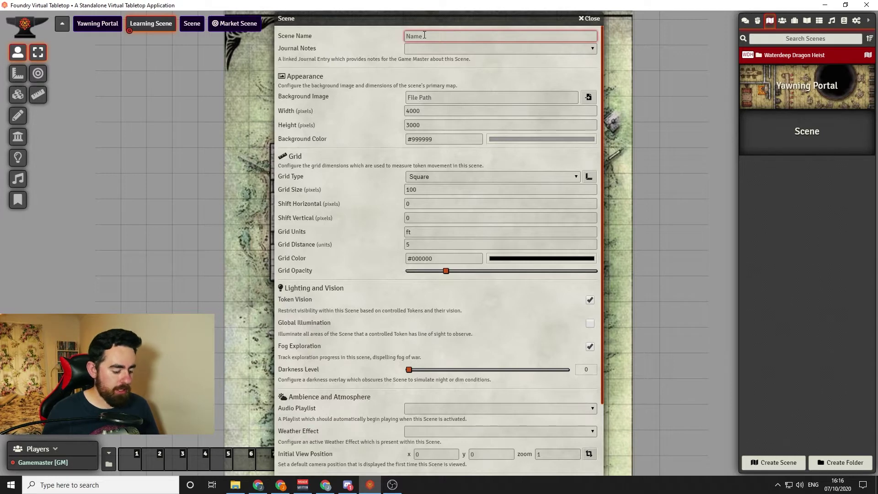
pyautogui.write('Test')
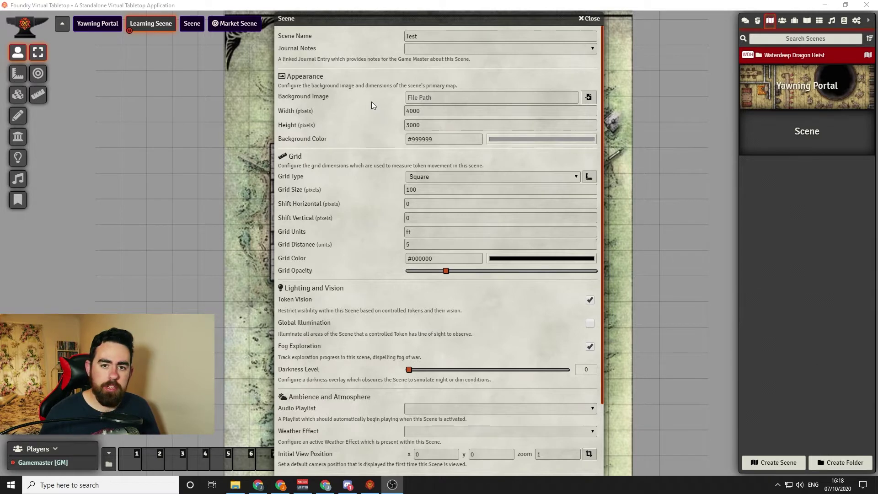
# - Set the scene's background image to imports/cos302.jpg
pyautogui.click(587, 97)
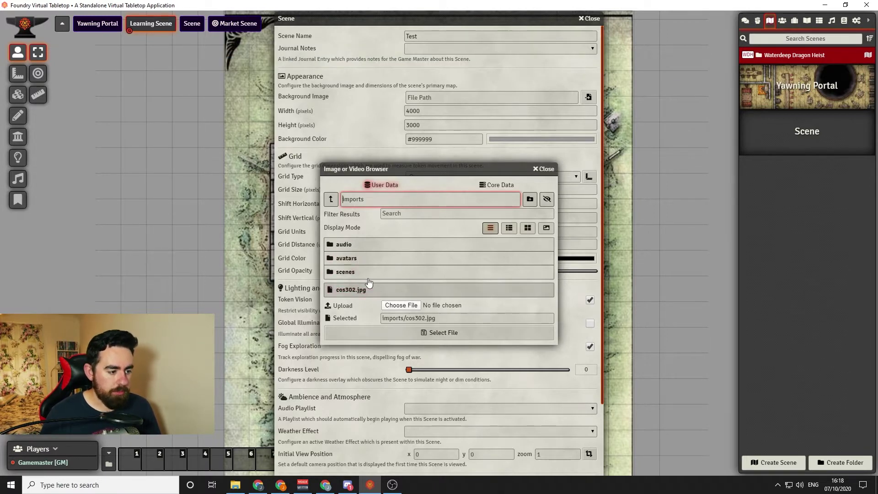
pyautogui.click(363, 295)
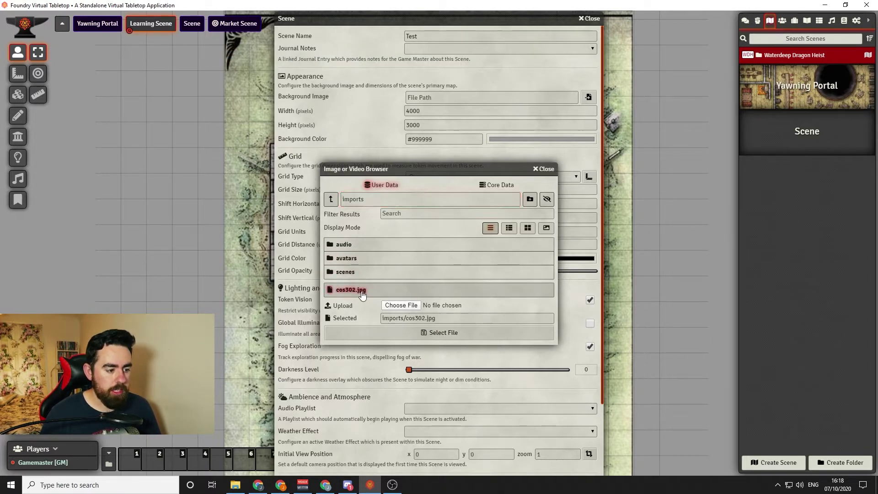
pyautogui.click(422, 336)
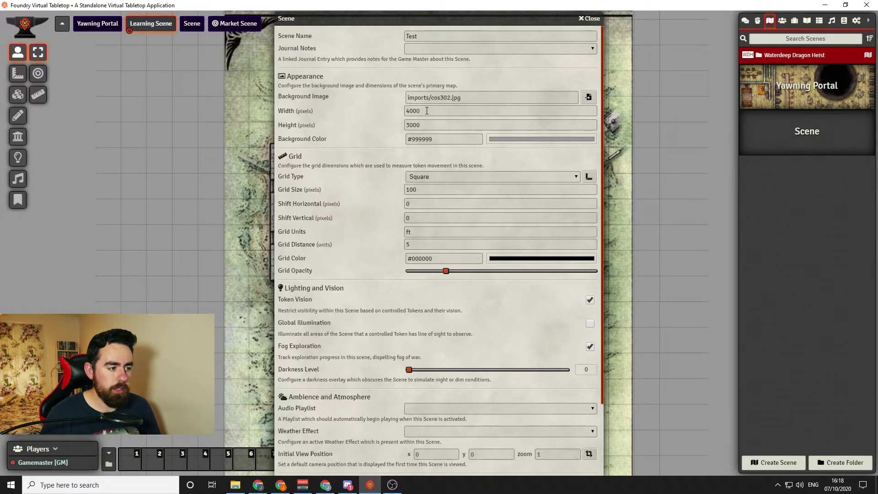
# - Review the scene width and height, leaving the dimensions unchanged
pyautogui.click(443, 112)
pyautogui.press('Tab')
pyautogui.click(363, 139)
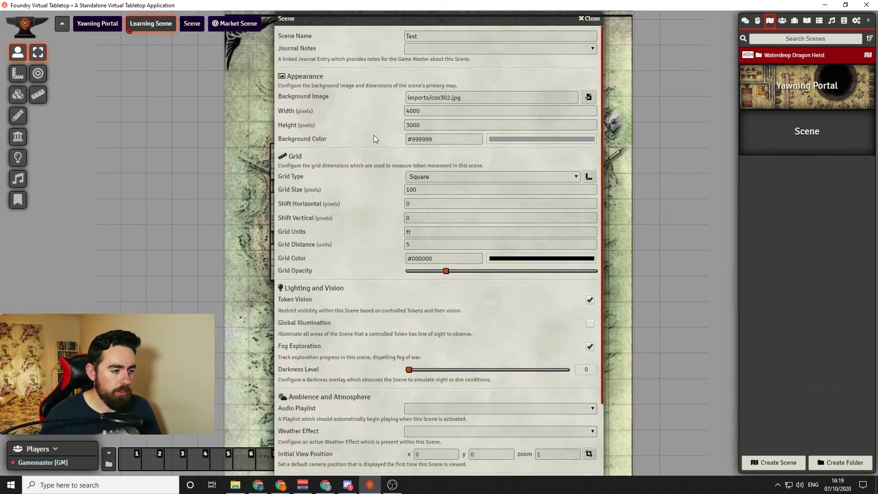
pyautogui.scroll(-2, 387, 164)
pyautogui.scroll(2, 366, 327)
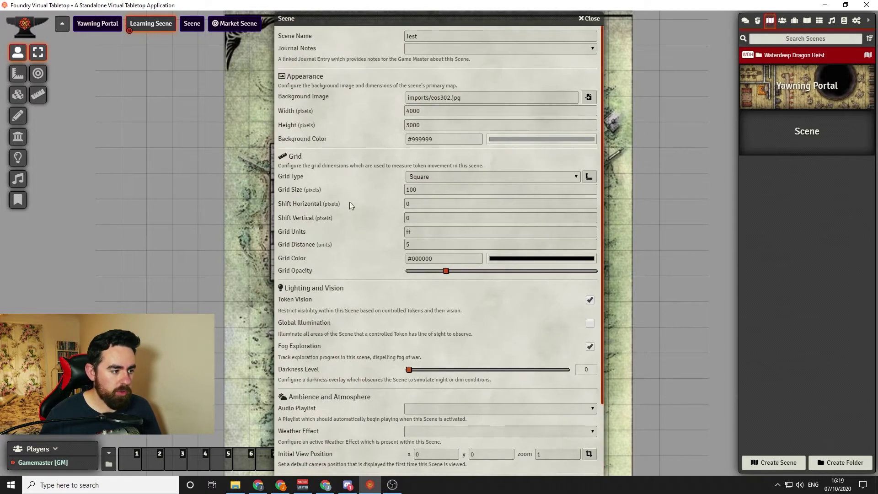
pyautogui.scroll(-1, 386, 176)
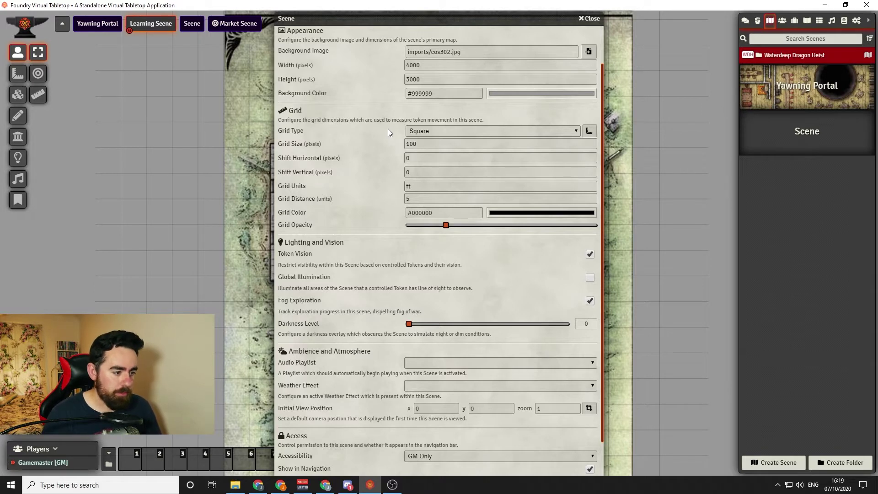
pyautogui.scroll(-1, 387, 129)
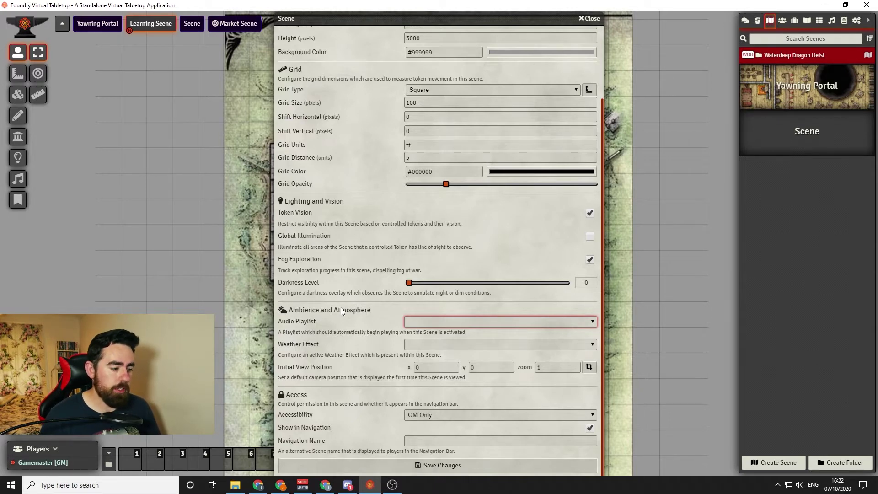
pyautogui.click(432, 322)
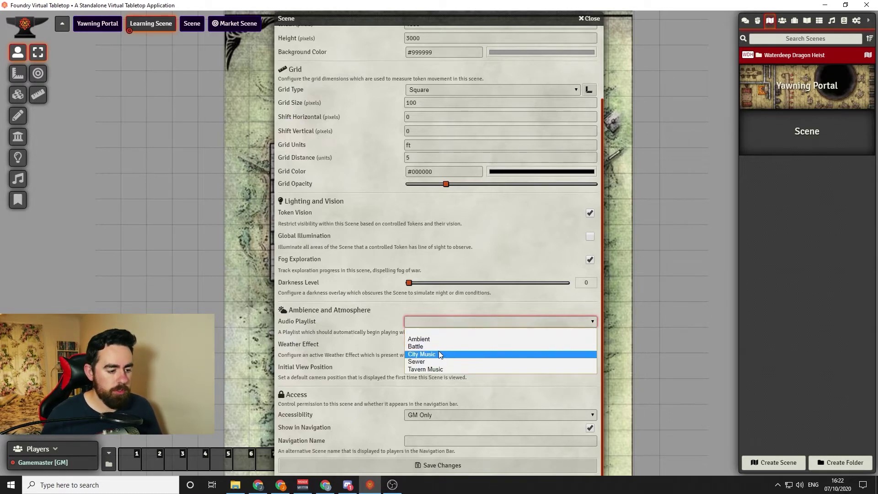
pyautogui.click(344, 329)
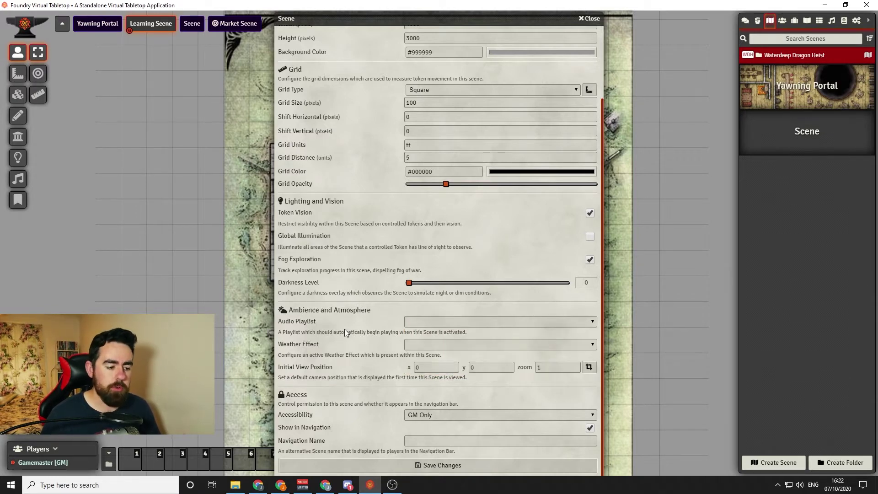
pyautogui.click(416, 344)
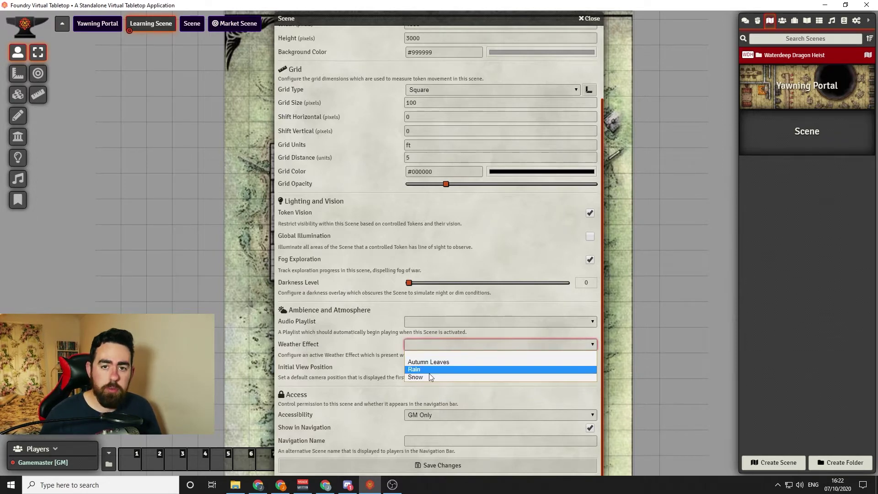
pyautogui.click(372, 344)
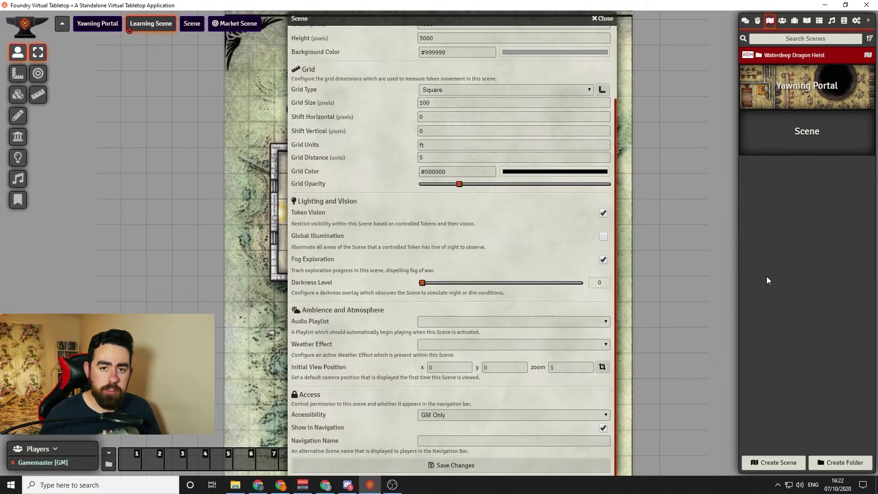
# - Save the Test scene, then activate it from the Scenes sidebar
pyautogui.click(444, 464)
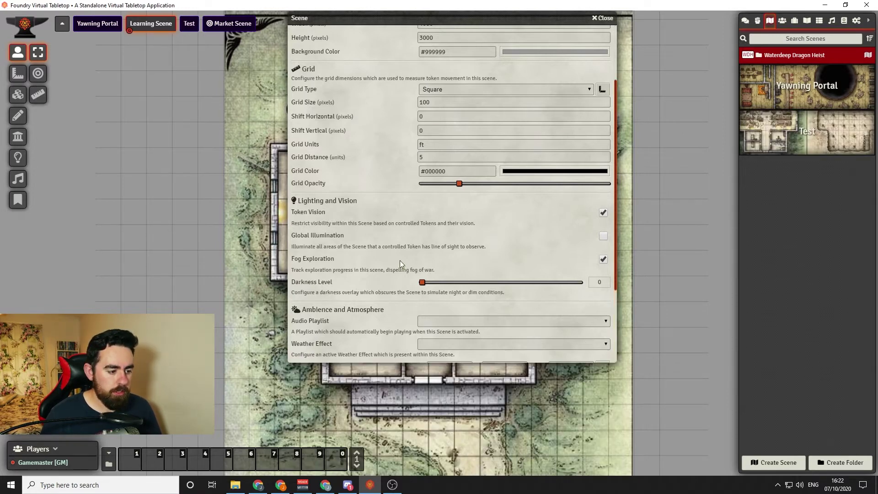
pyautogui.click(806, 135)
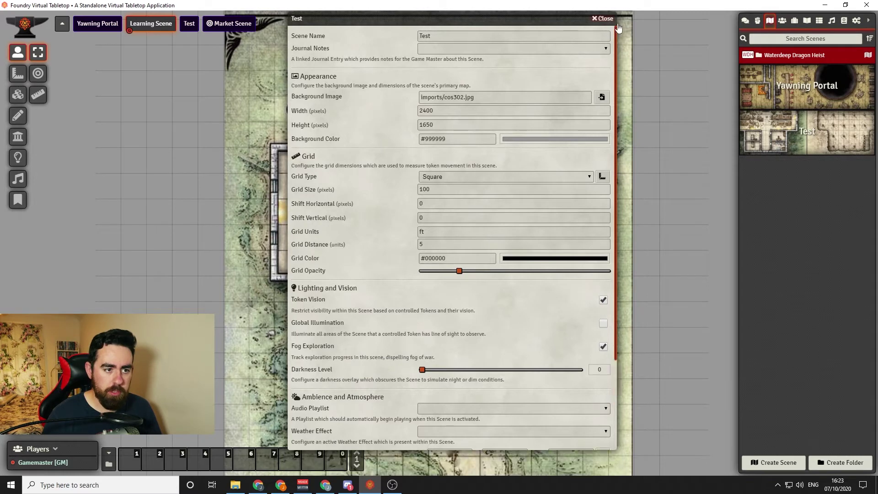
pyautogui.click(605, 19)
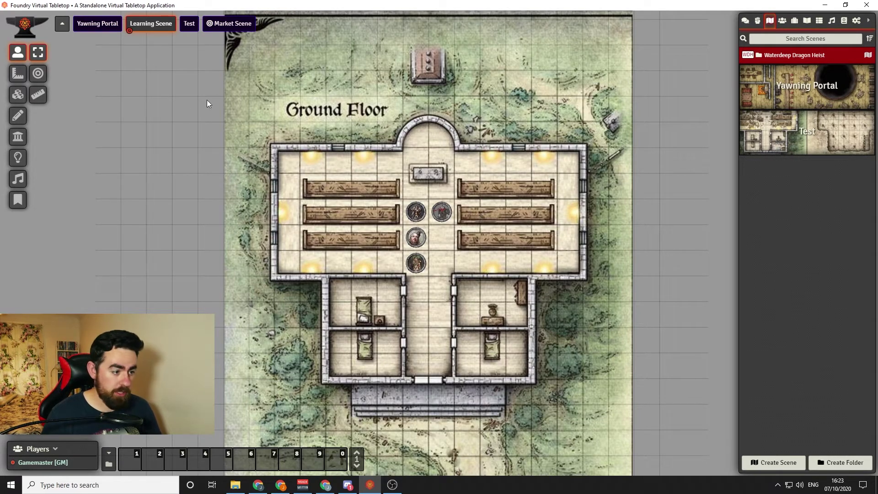
pyautogui.rightClick(766, 139)
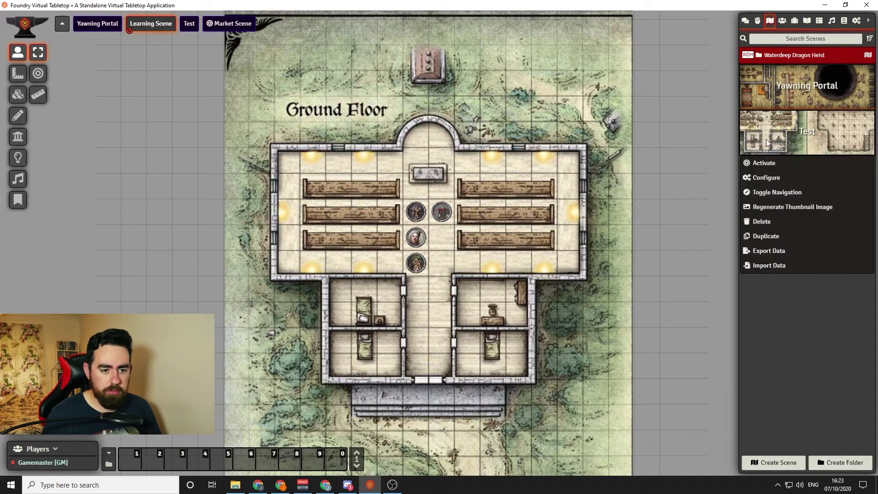
pyautogui.click(755, 163)
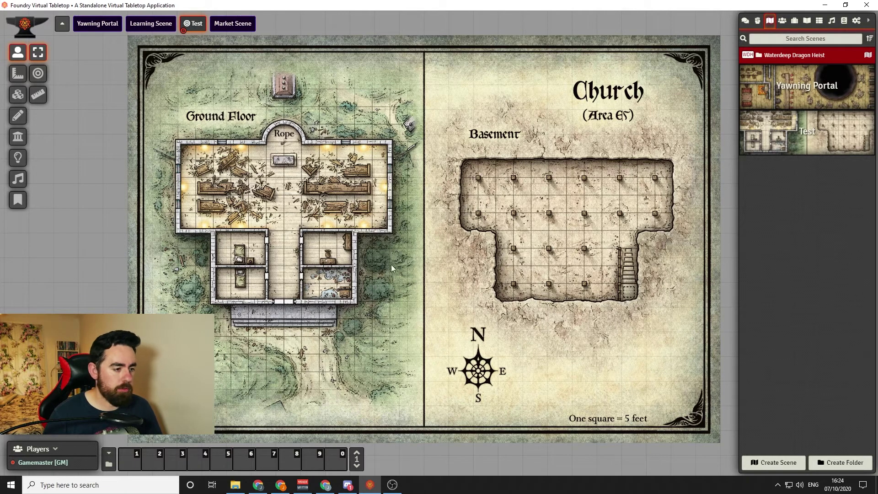
pyautogui.press('Right')
pyautogui.press('Down')
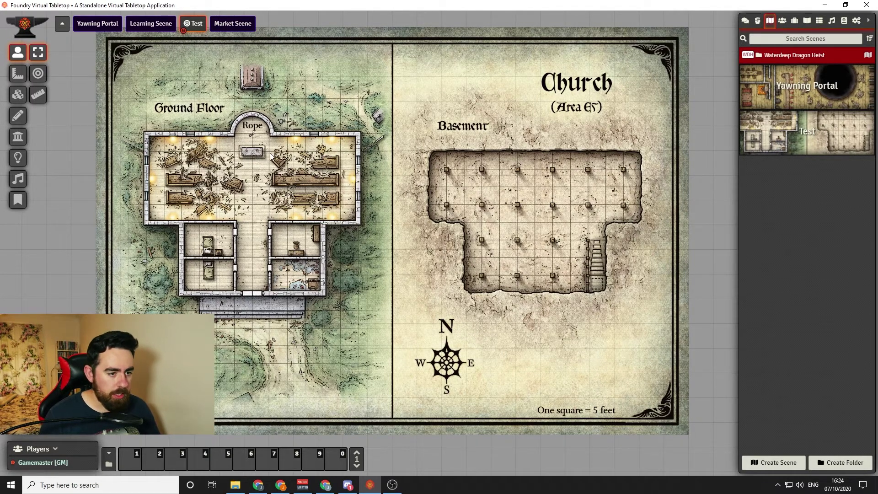
pyautogui.scroll(-4, 252, 158)
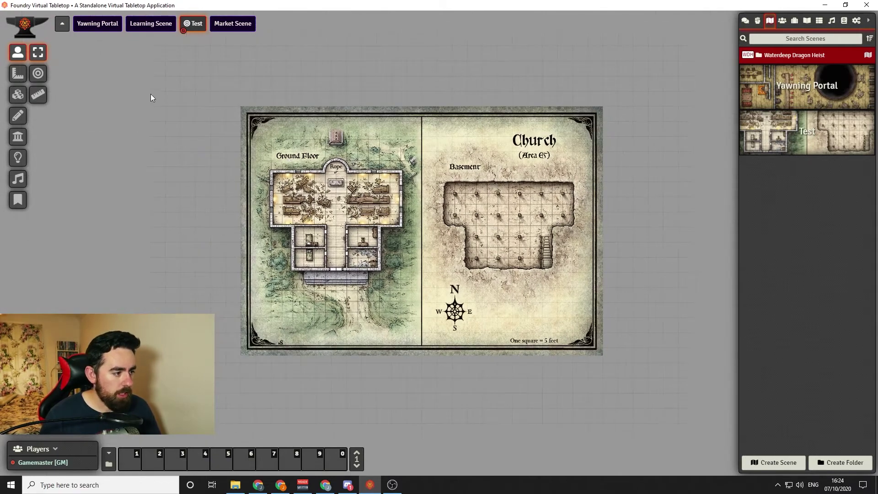
pyautogui.moveTo(204, 231); pyautogui.dragTo(117, 340)
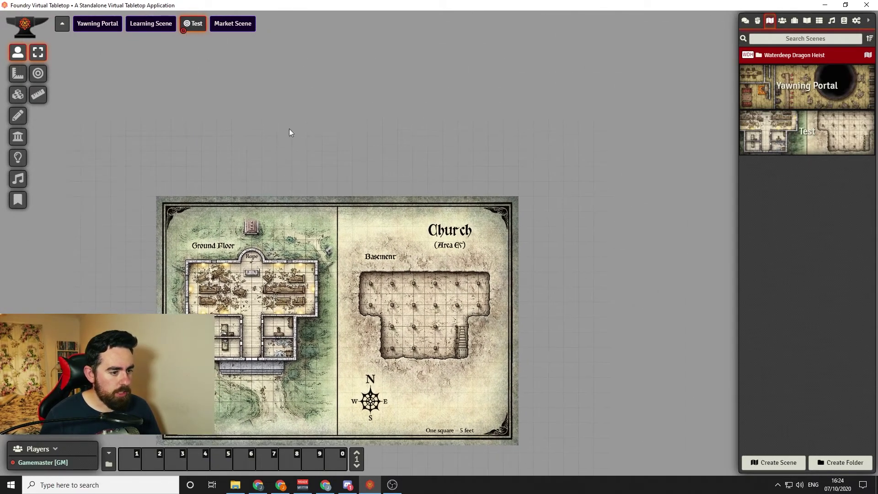
pyautogui.moveTo(303, 384); pyautogui.dragTo(352, 338)
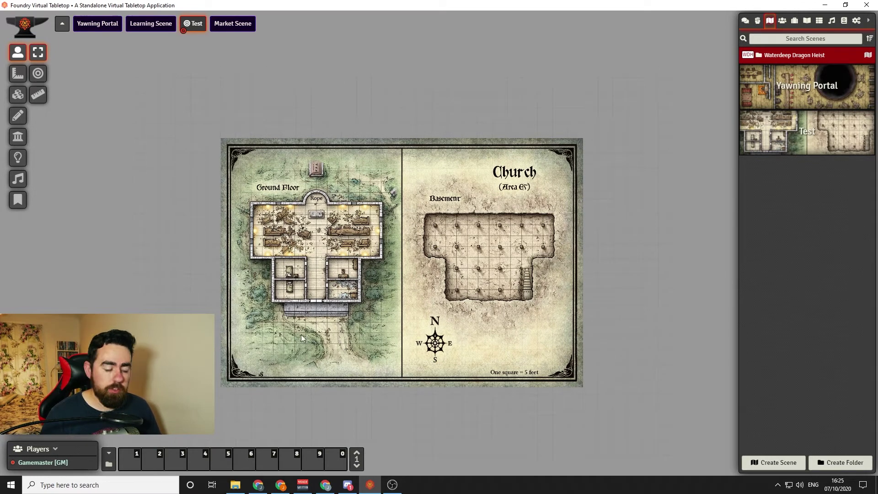
pyautogui.moveTo(292, 288); pyautogui.dragTo(306, 259)
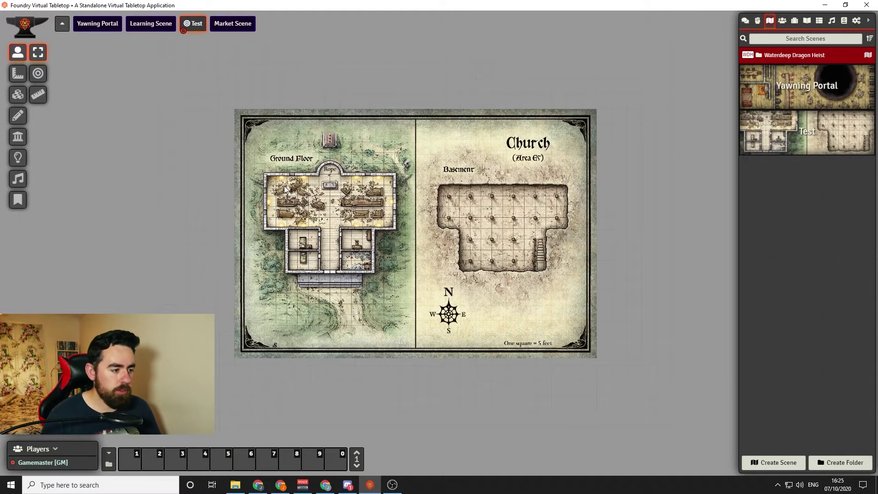
pyautogui.scroll(2, 334, 192)
pyautogui.scroll(3, 334, 192)
pyautogui.moveTo(165, 72); pyautogui.dragTo(190, 131)
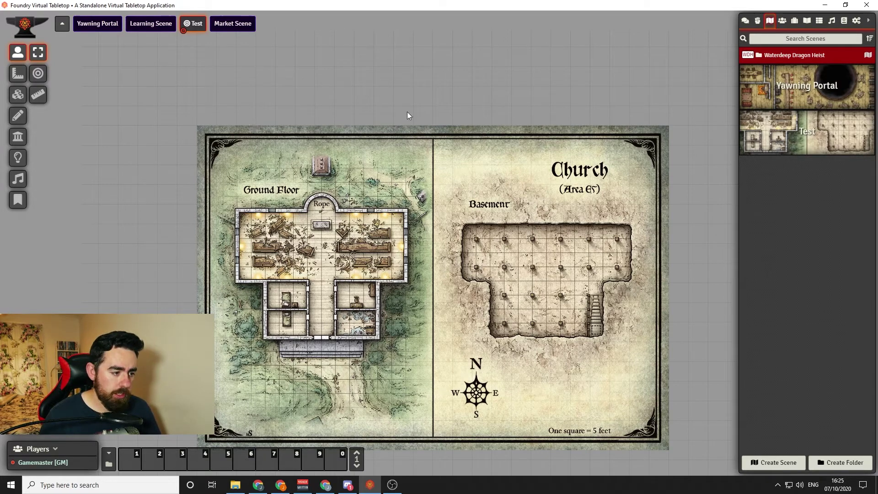
pyautogui.click(813, 135)
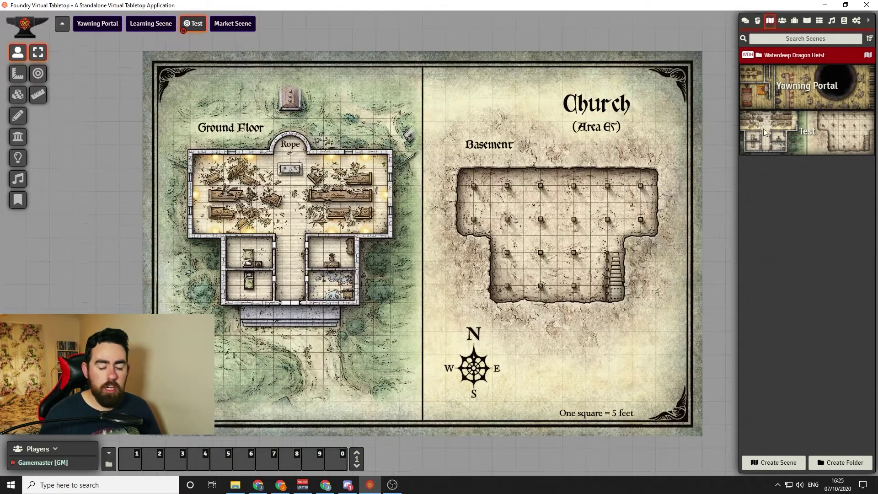
pyautogui.click(812, 135)
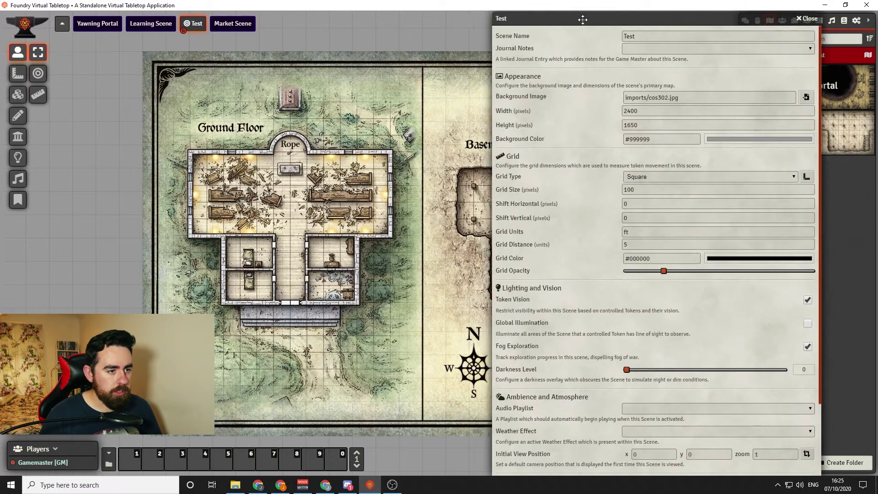
pyautogui.scroll(-2, 628, 247)
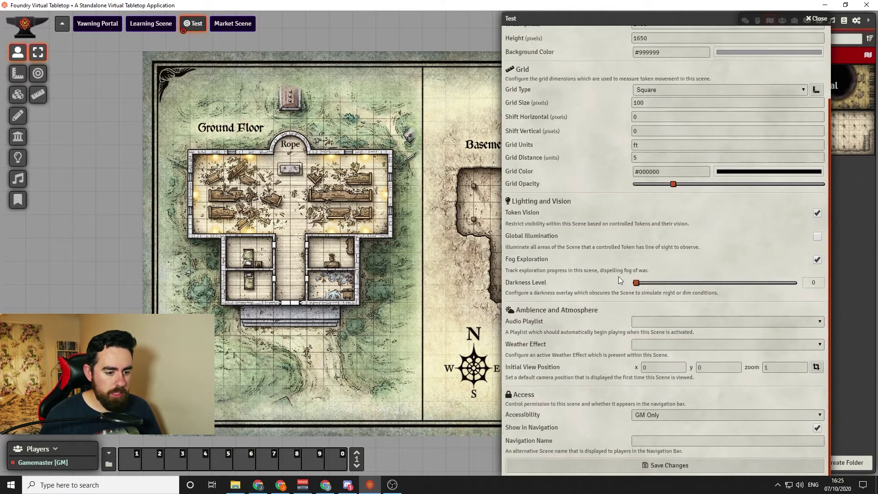
pyautogui.moveTo(639, 282); pyautogui.dragTo(800, 292)
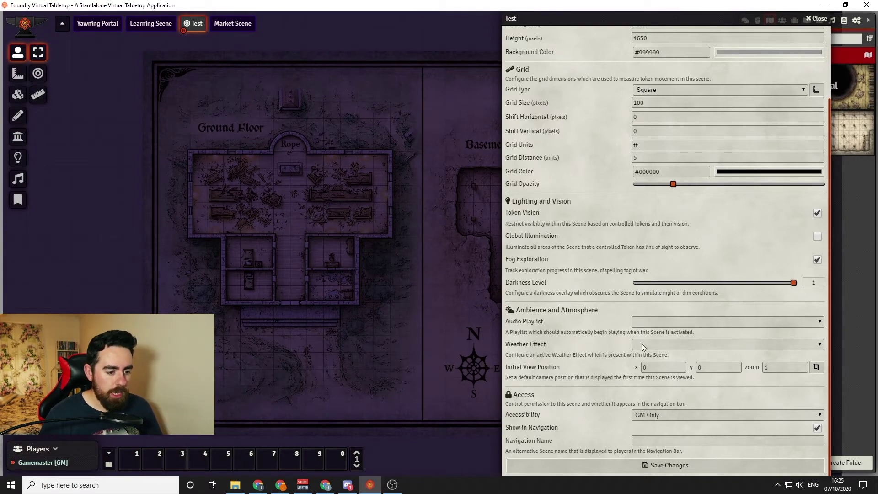
pyautogui.click(675, 349)
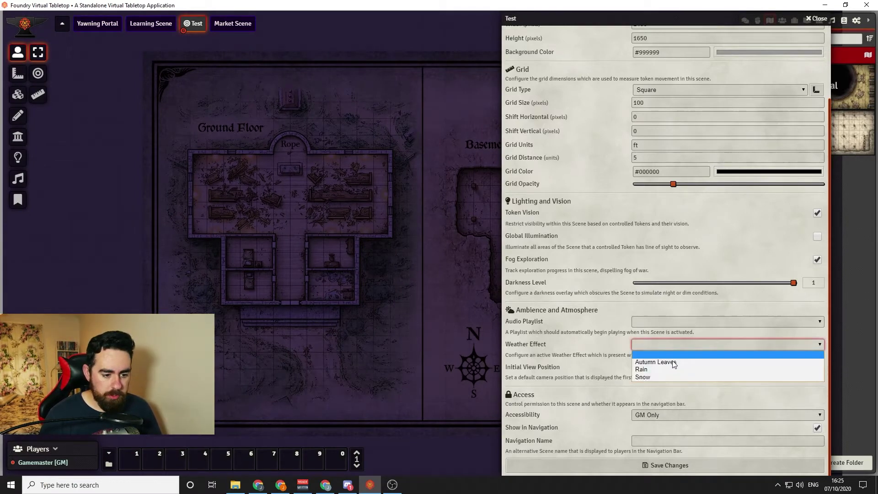
pyautogui.click(650, 371)
pyautogui.click(639, 465)
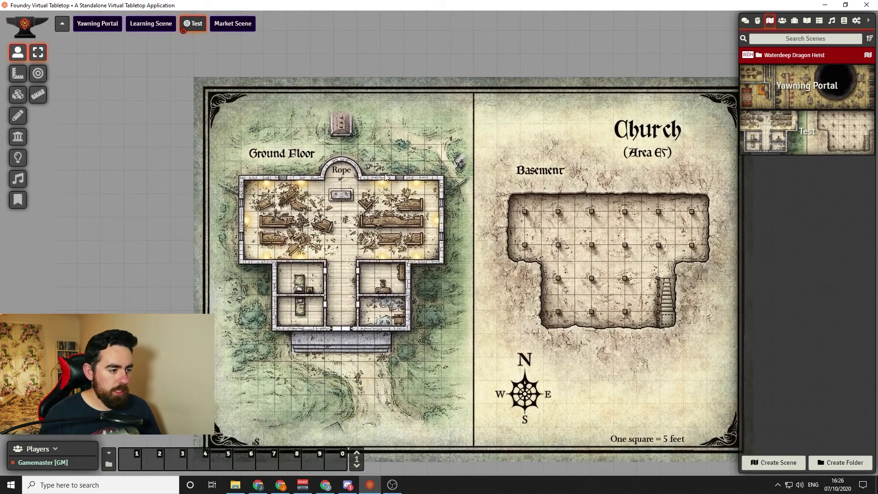
# - Zoom into the lower rooms and raise the Test scene's grid opacity to maximum, saving it
pyautogui.scroll(5, 280, 192)
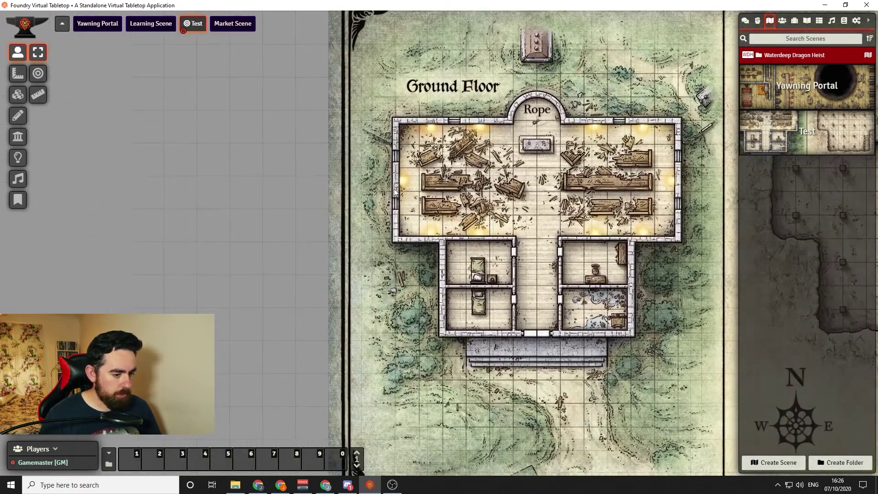
pyautogui.scroll(5, 530, 273)
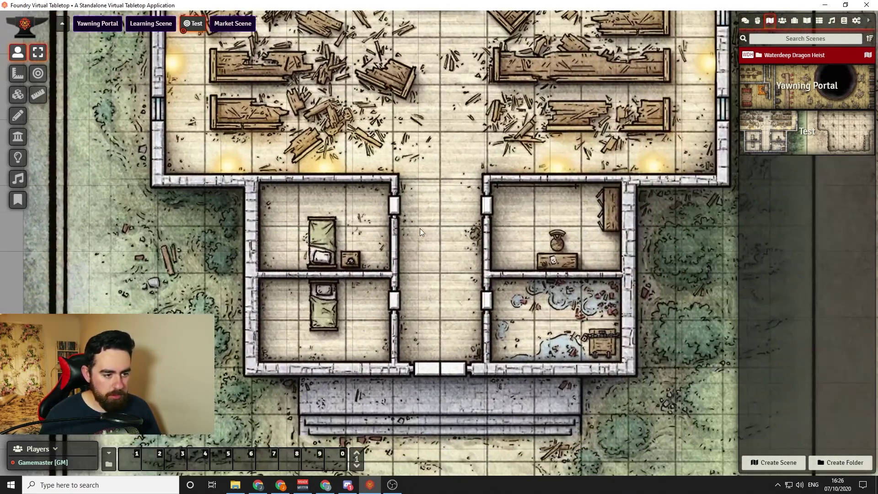
pyautogui.scroll(2, 430, 232)
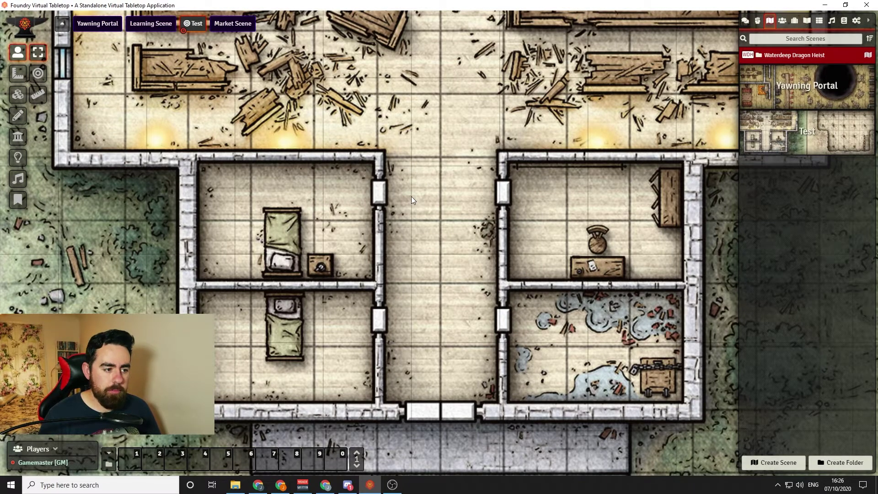
pyautogui.click(806, 137)
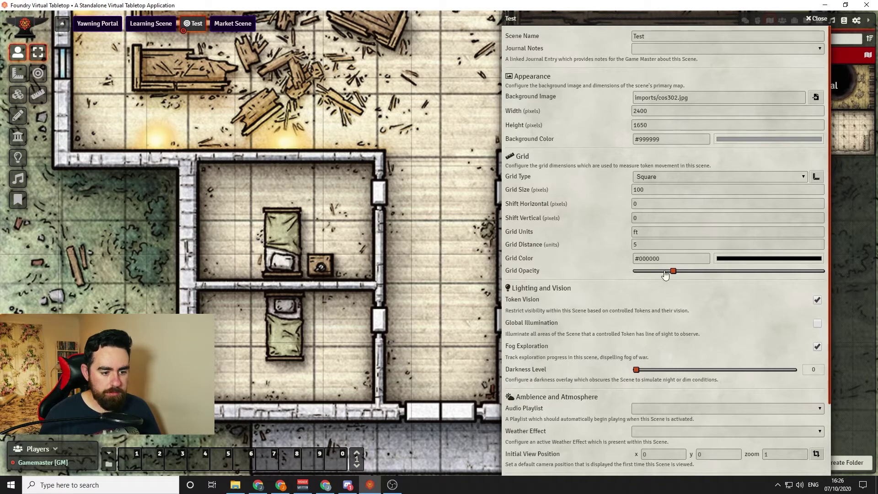
pyautogui.moveTo(673, 270); pyautogui.dragTo(853, 280)
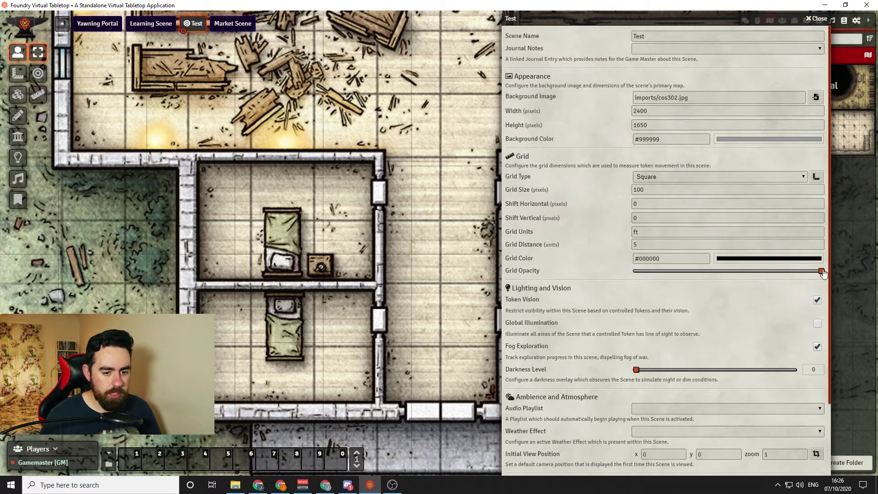
pyautogui.press('Return')
pyautogui.scroll(3, 460, 172)
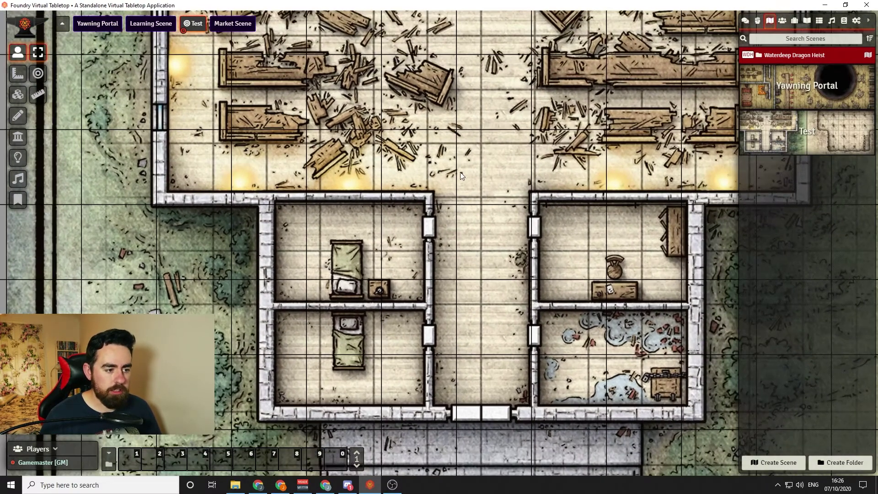
pyautogui.scroll(-1, 460, 172)
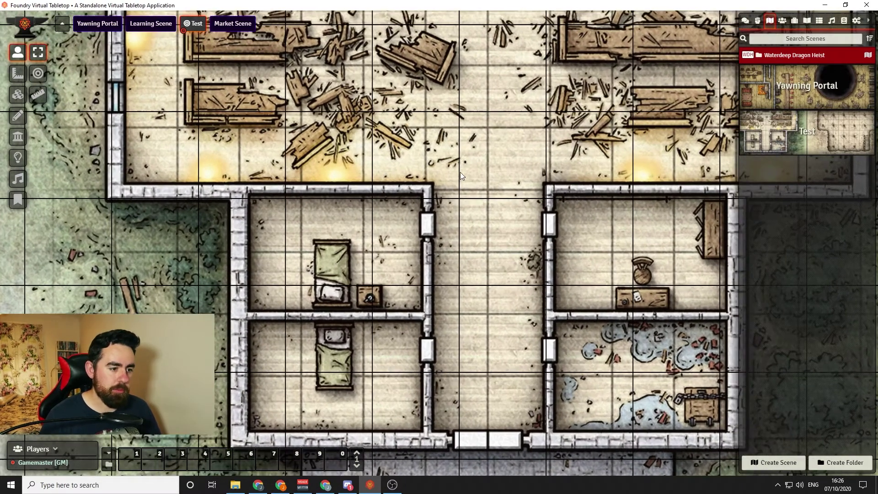
pyautogui.scroll(2, 462, 185)
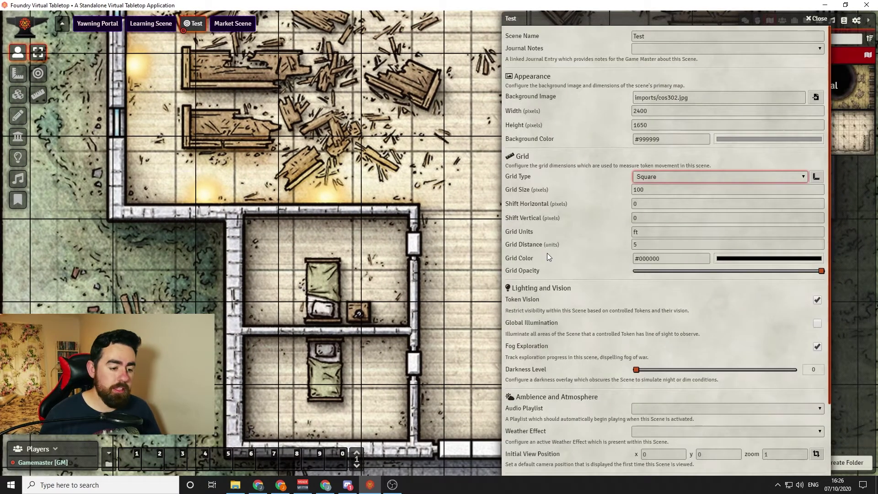
# - Keep the Square grid type and open the Grid Configuration Tool, moving it off the lower rooms
pyautogui.click(654, 177)
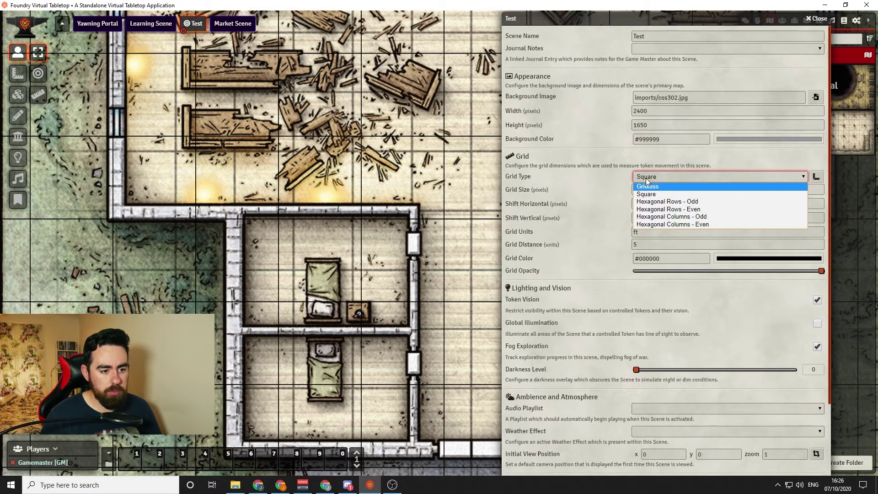
pyautogui.click(665, 178)
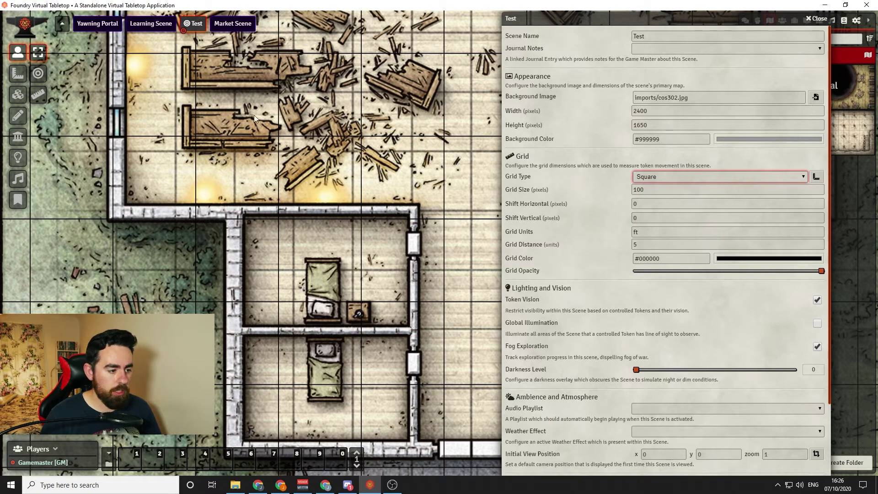
pyautogui.click(552, 257)
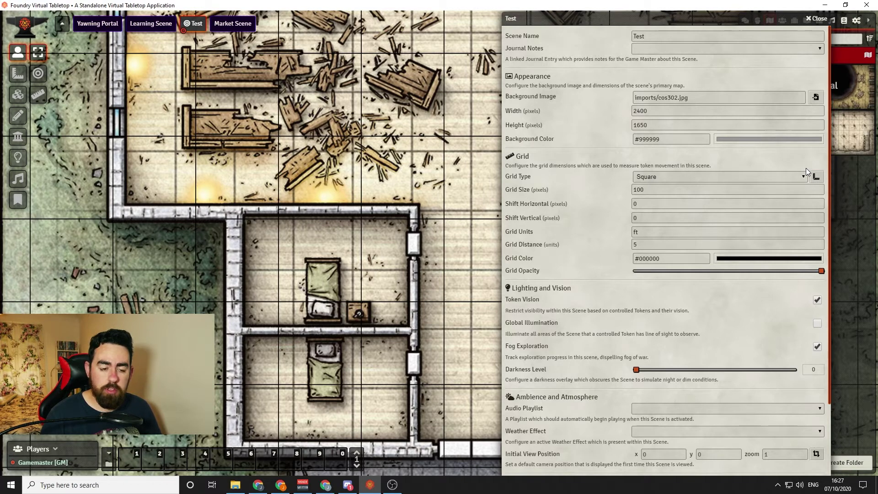
pyautogui.click(816, 178)
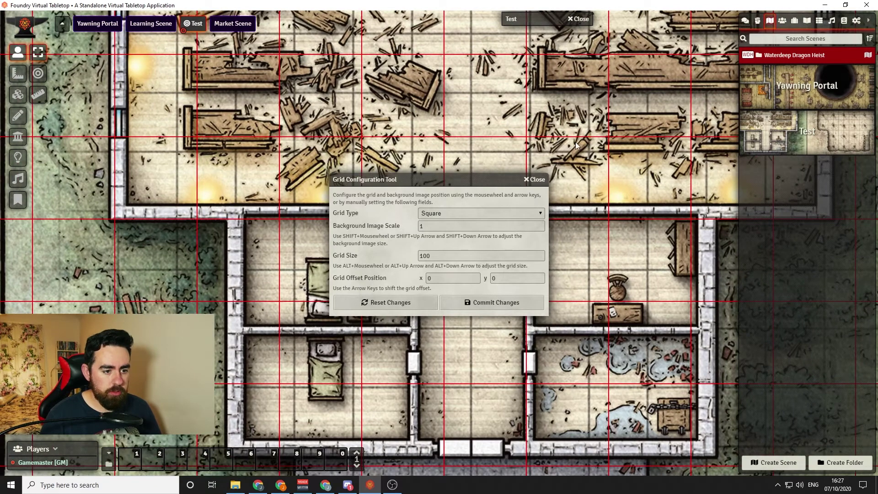
pyautogui.moveTo(434, 180); pyautogui.dragTo(227, 175)
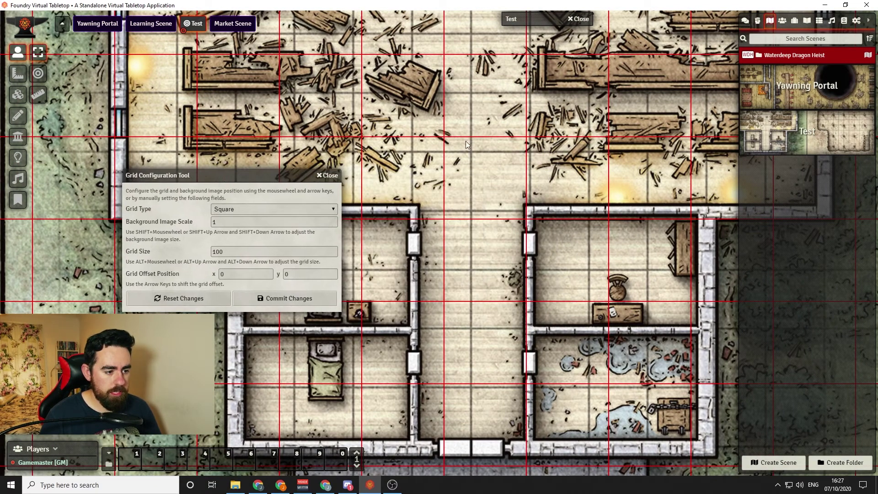